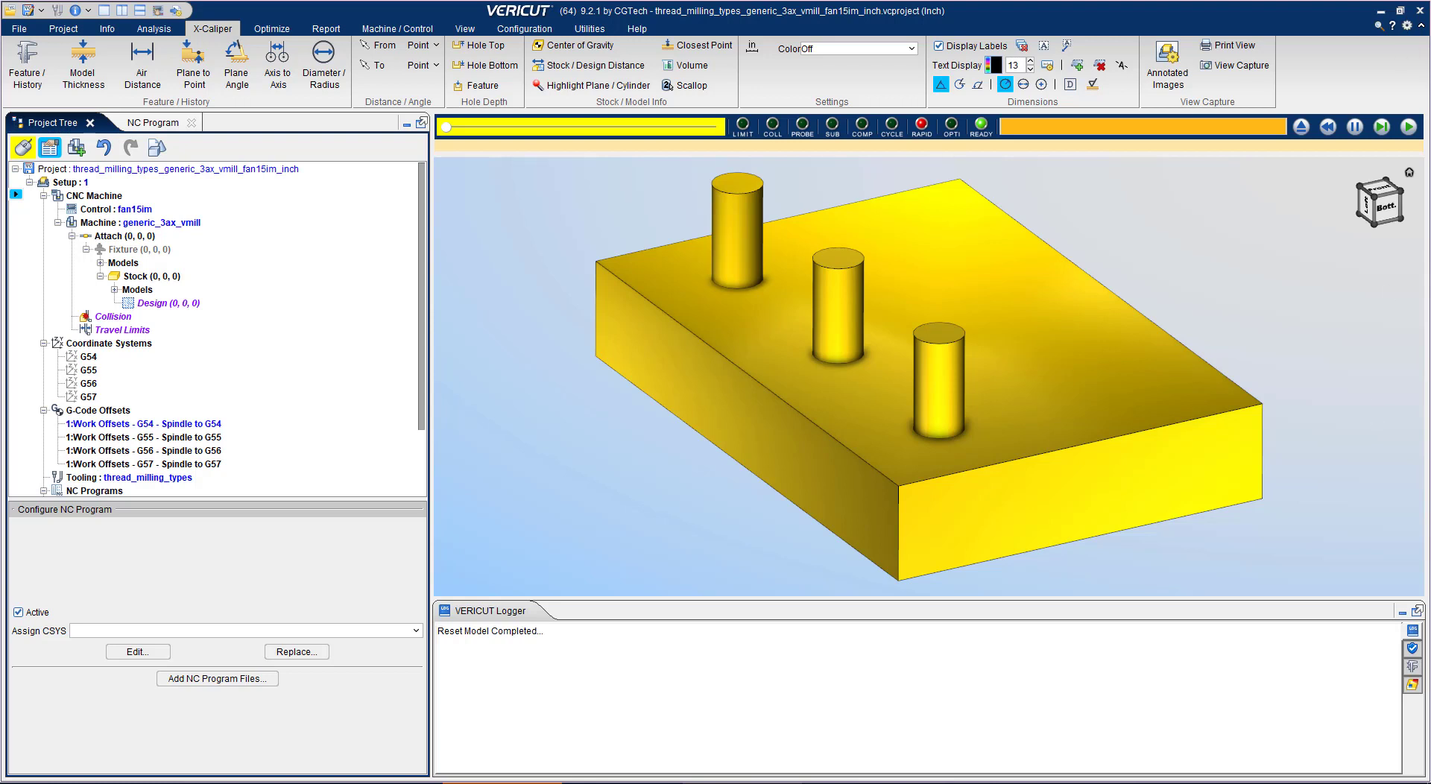
- Open the Tool Manager, inspect the thread mill component of tool 1 and its available thread forms, and close it
click(64, 29)
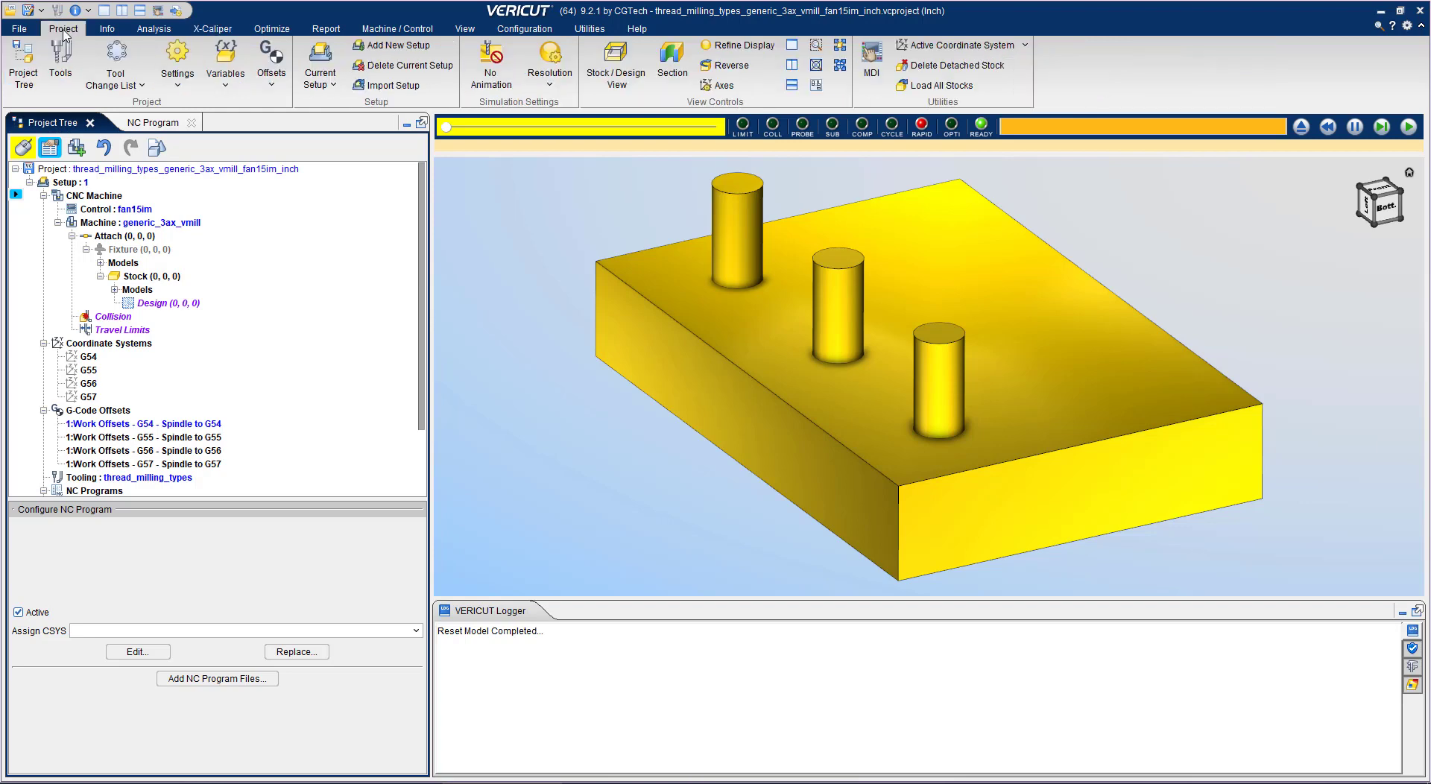
click(61, 59)
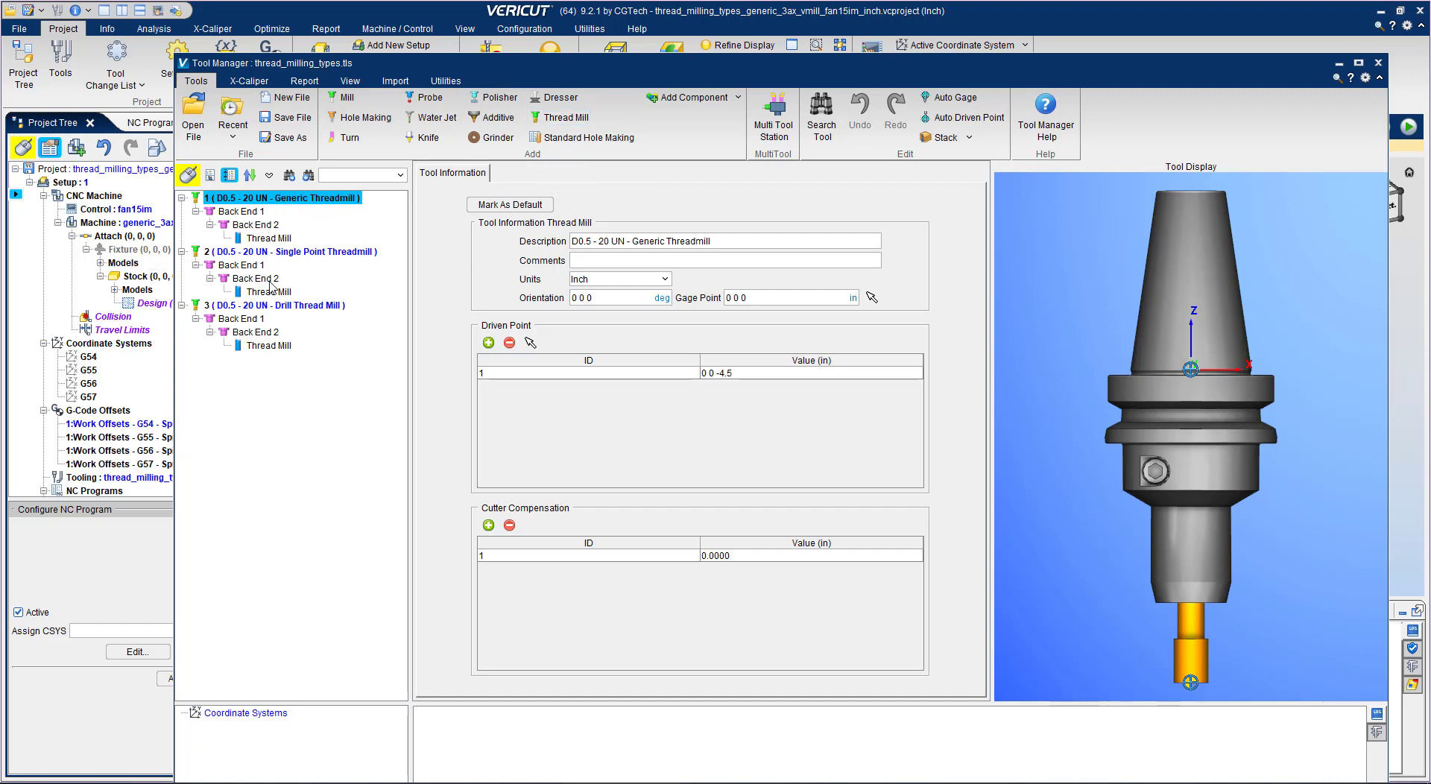
click(273, 240)
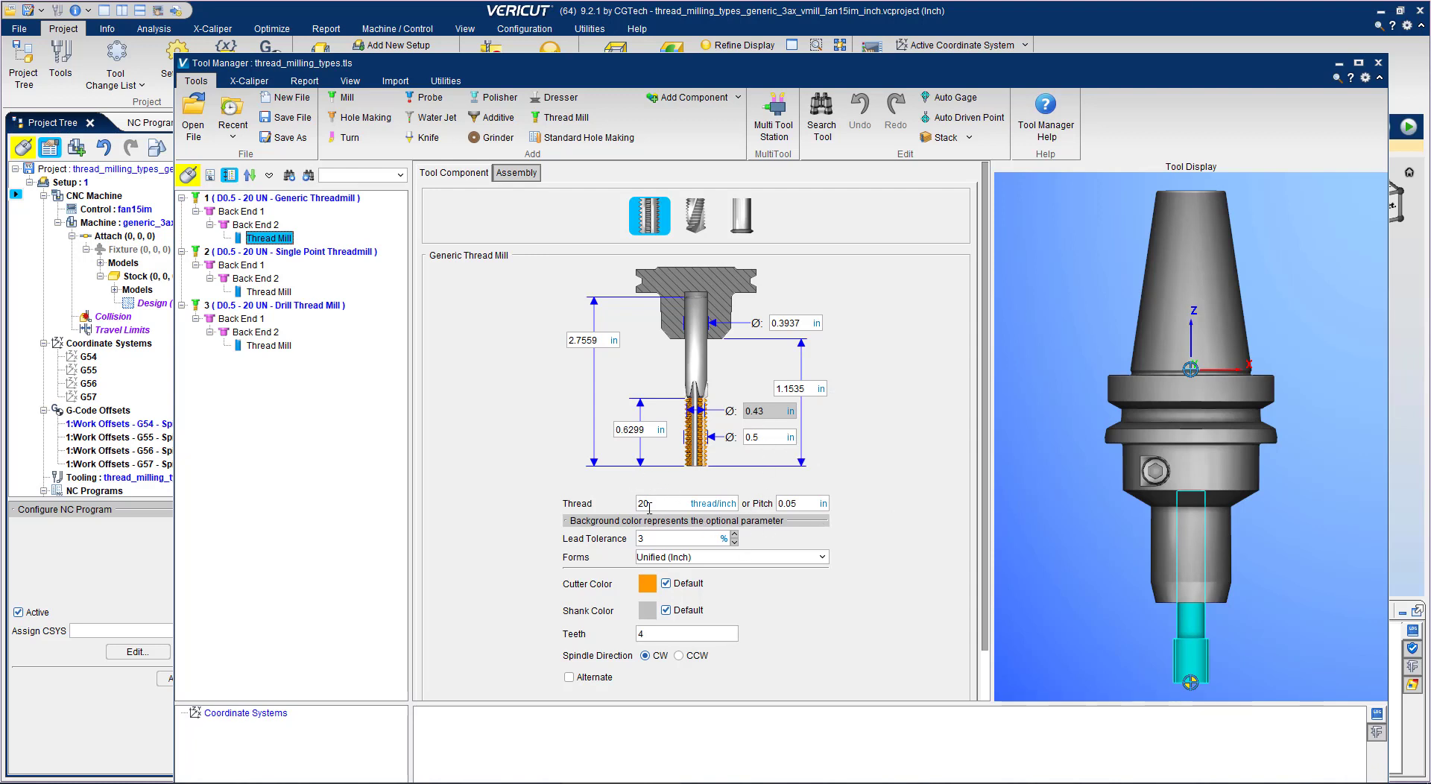
click(823, 557)
click(929, 515)
click(1379, 64)
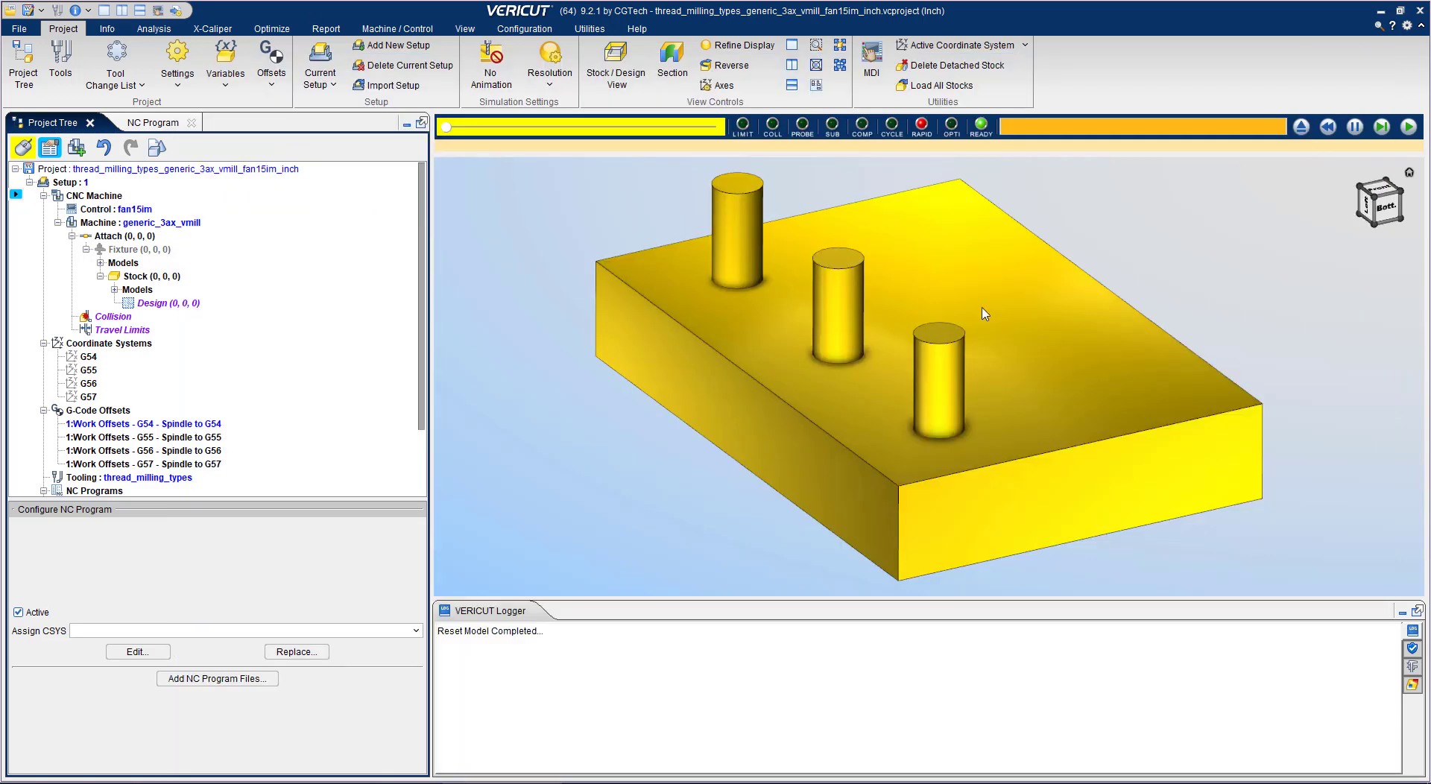
- Run the simulation through all NC programs and label the thread on the front post using Feature/History
click(1405, 128)
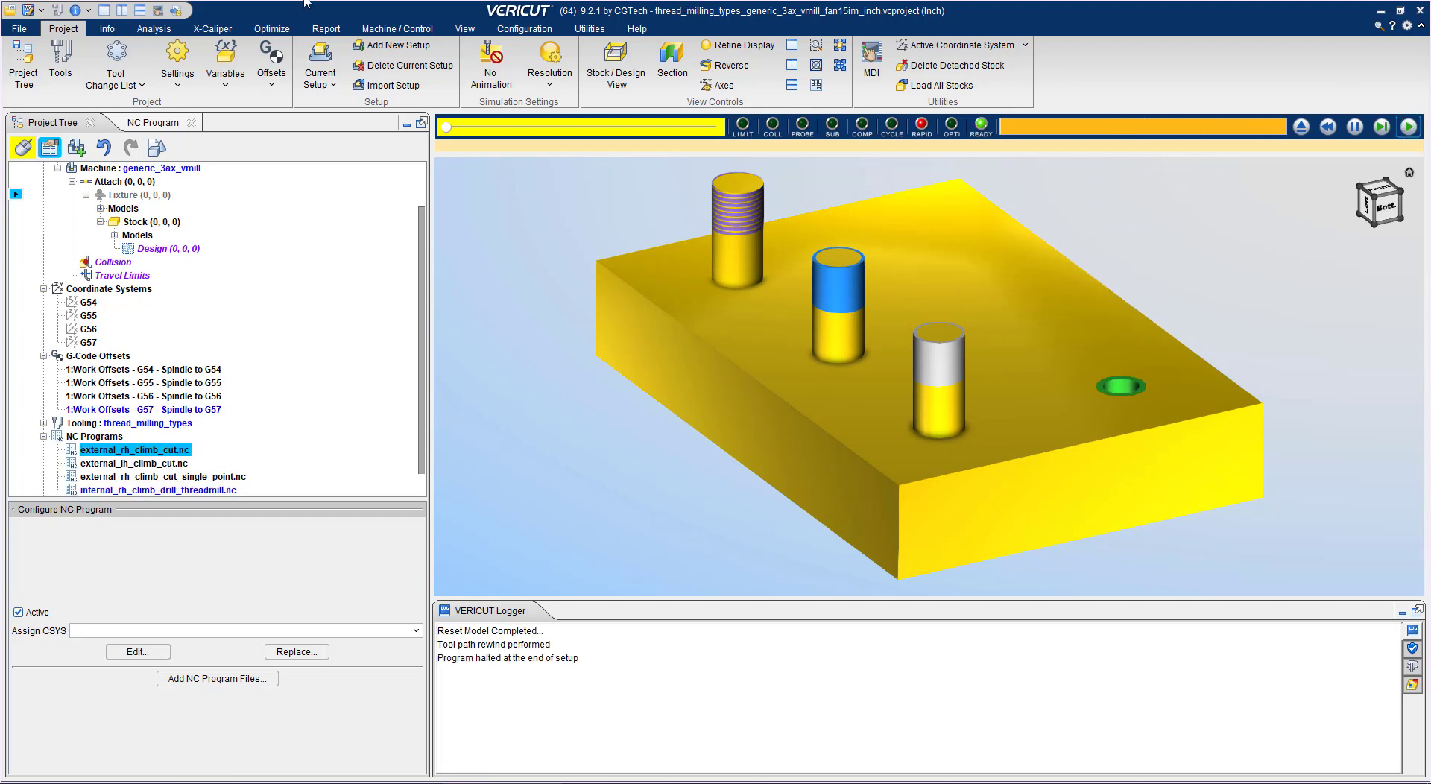
click(220, 35)
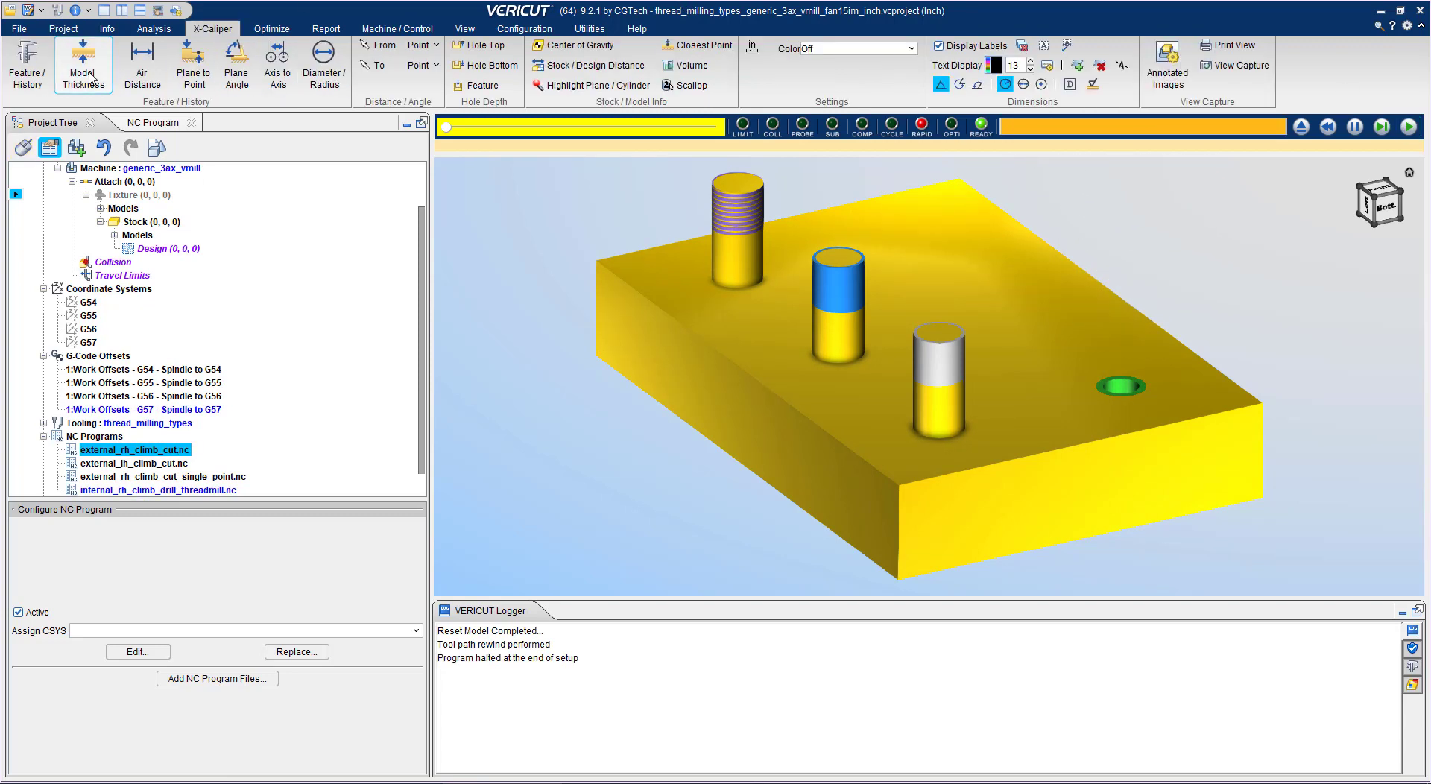
click(40, 68)
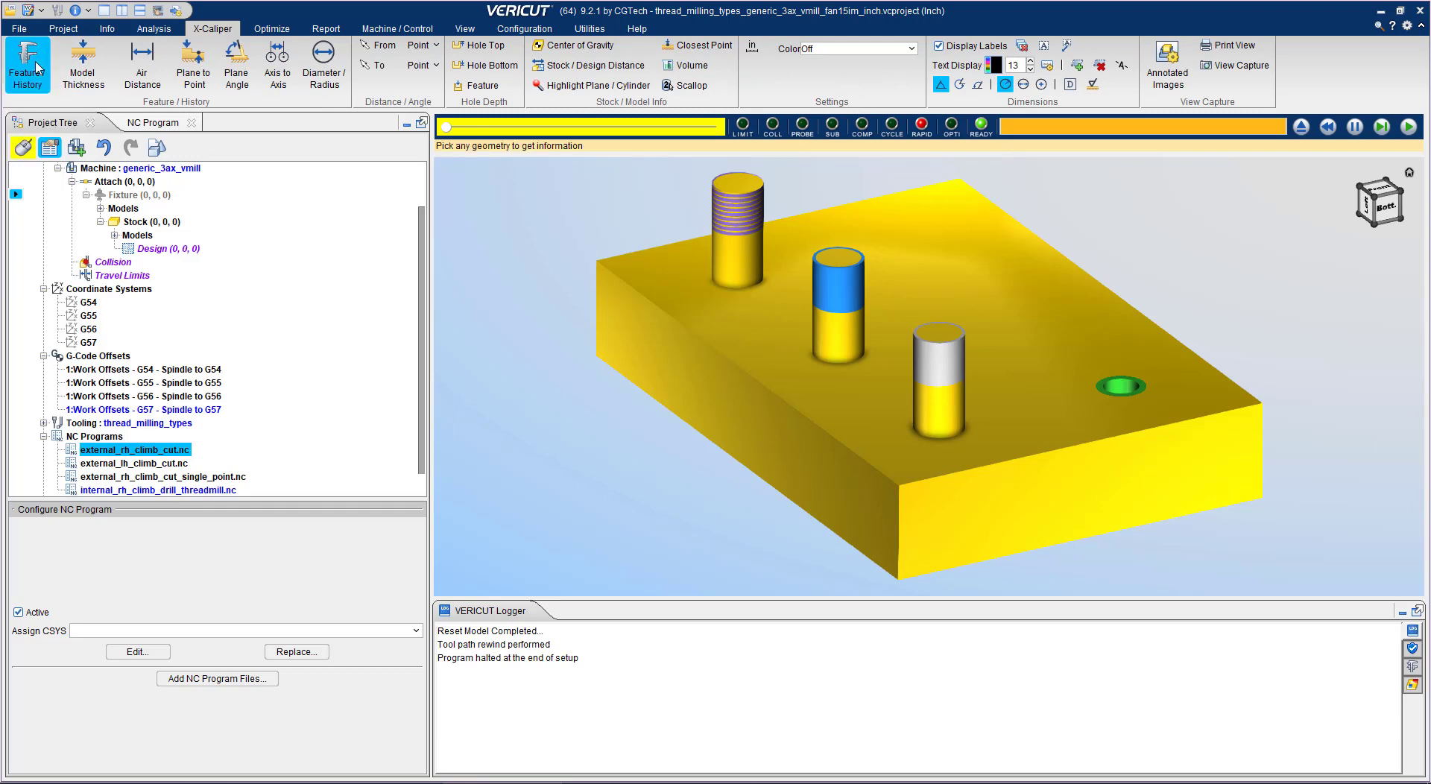
click(942, 368)
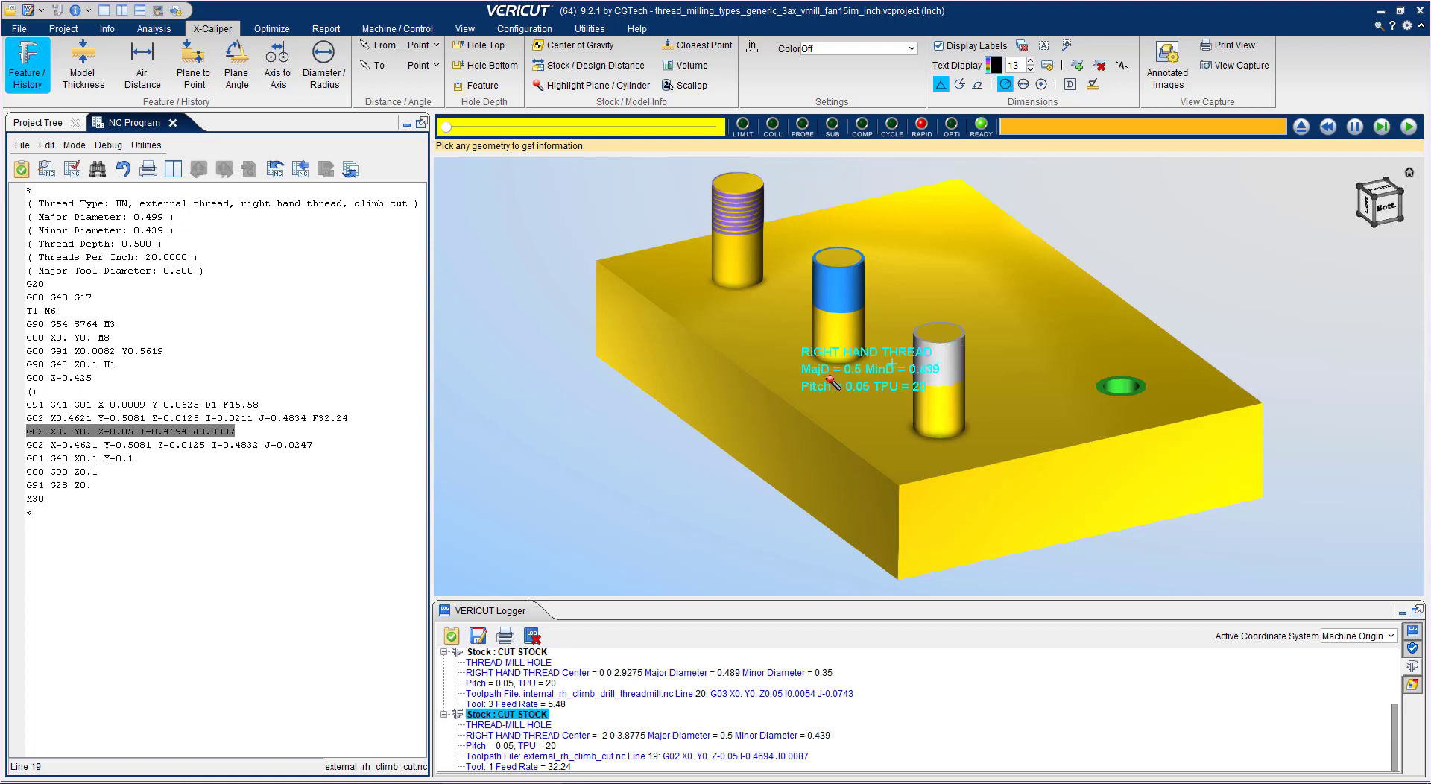
click(644, 489)
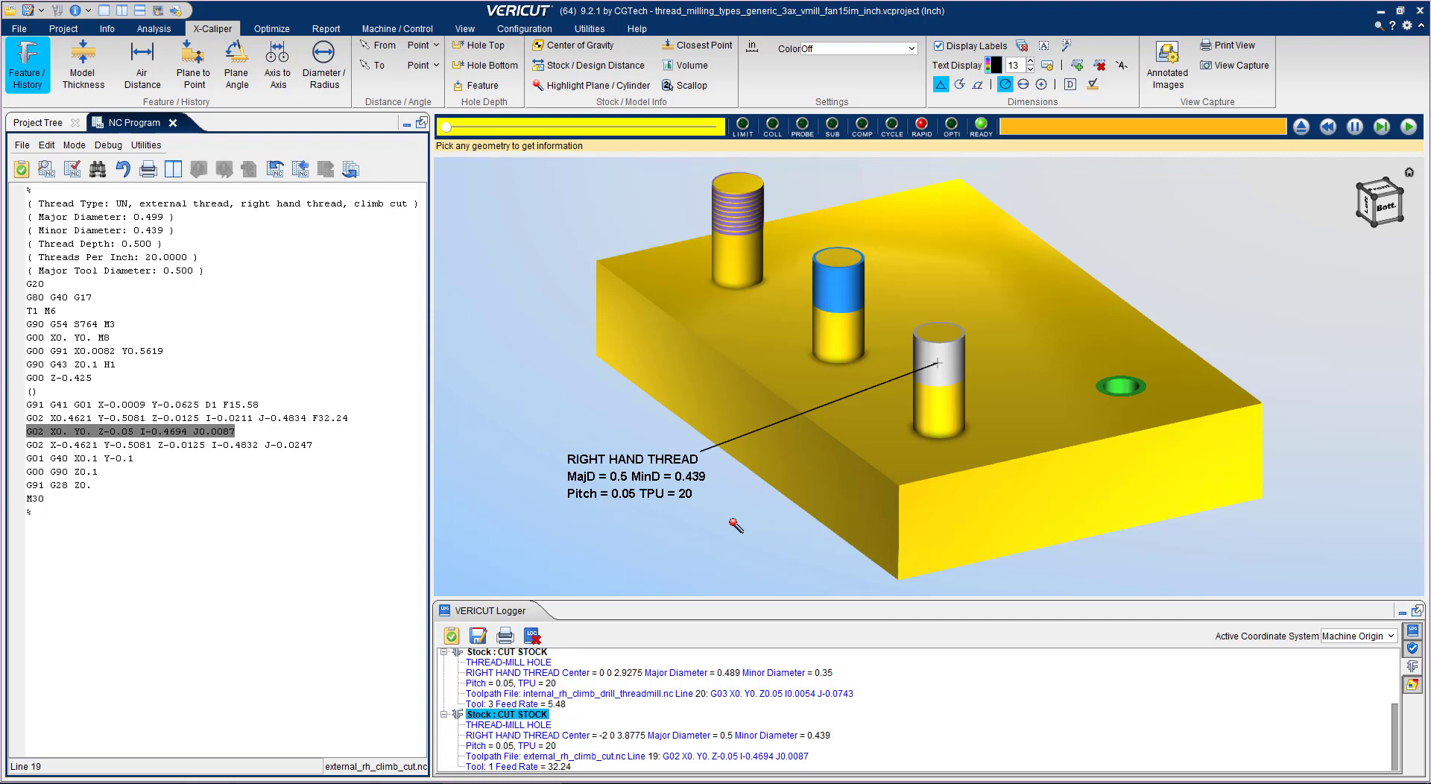
click(508, 728)
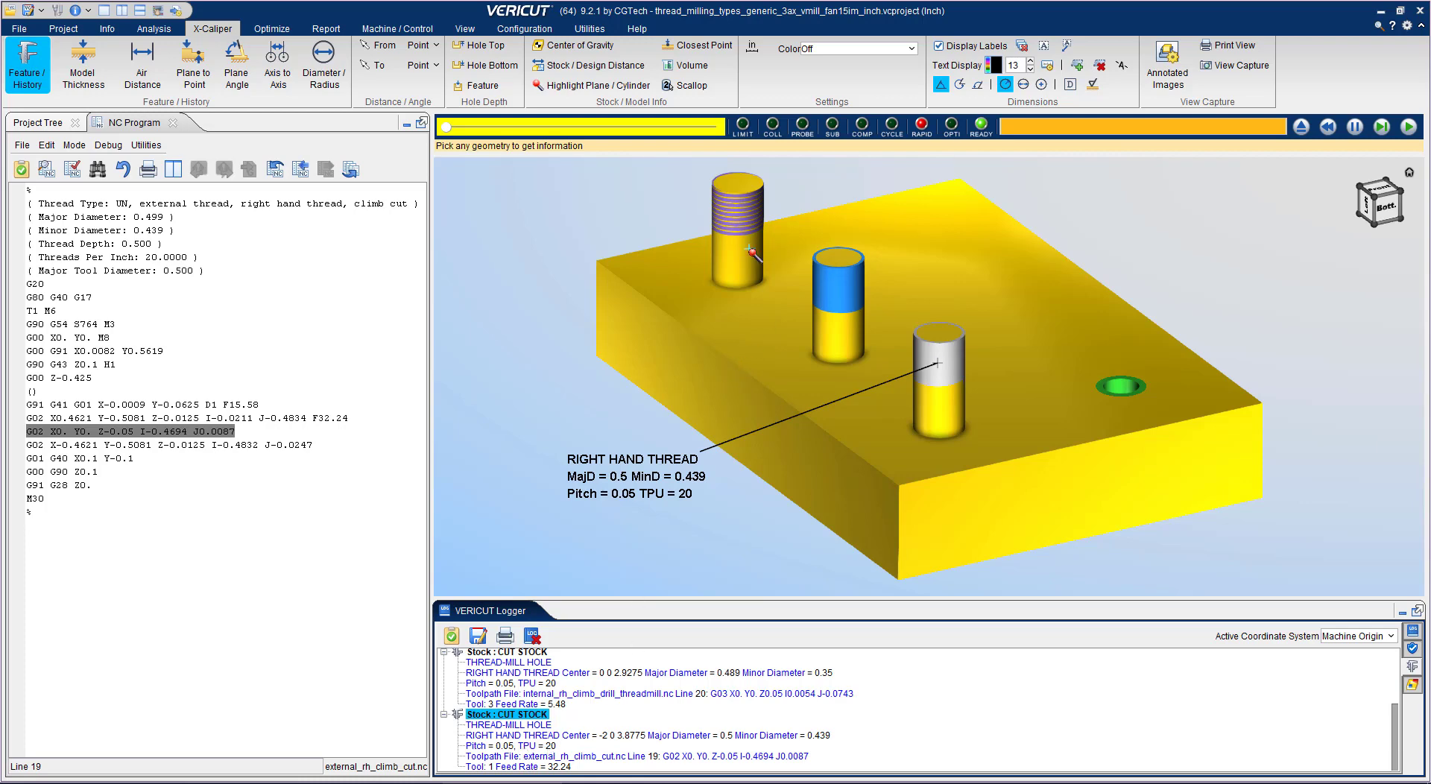
- Identify the thread on the middle post and place its feature label beside the part
scroll(754, 254, up, 3)
scroll(734, 282, up, 2)
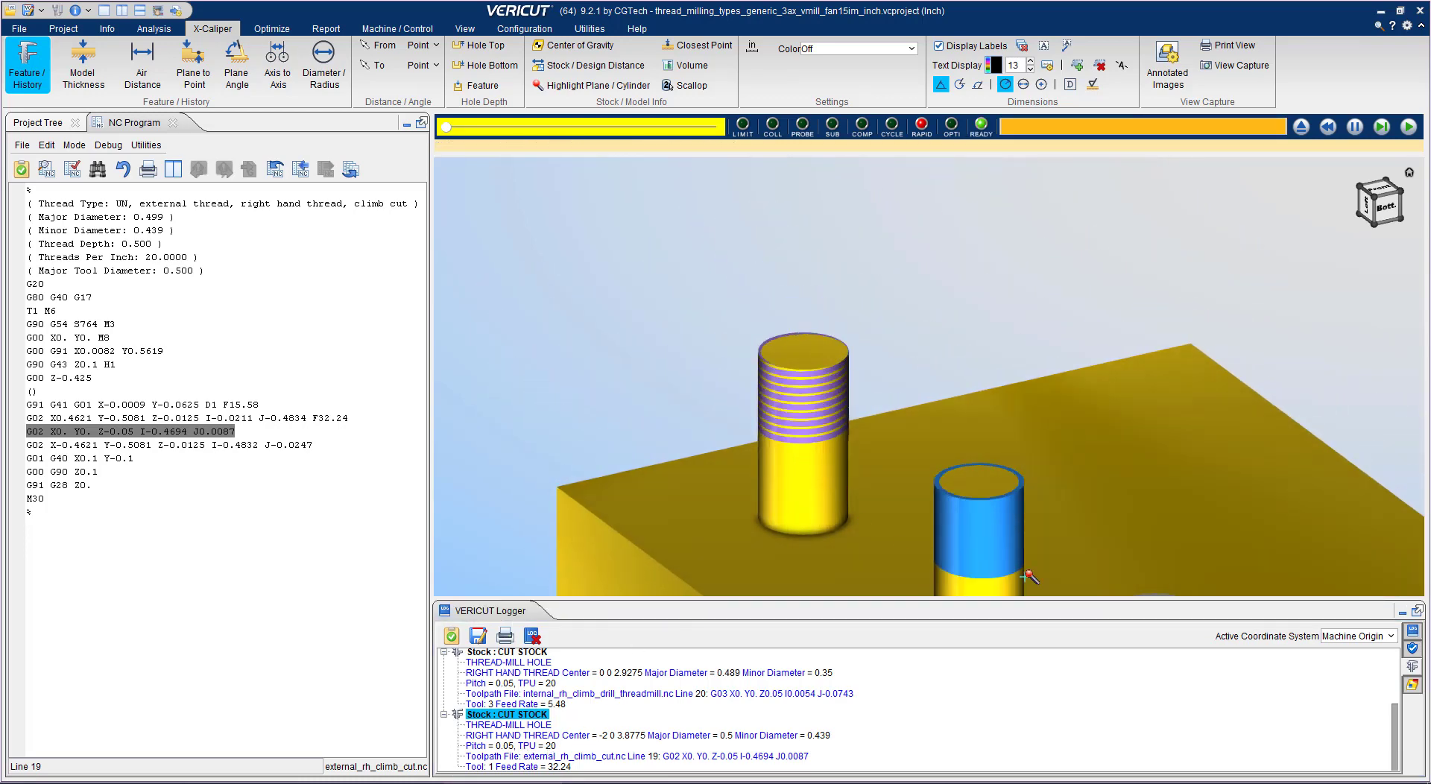
click(931, 522)
drag(931, 521, 497, 555)
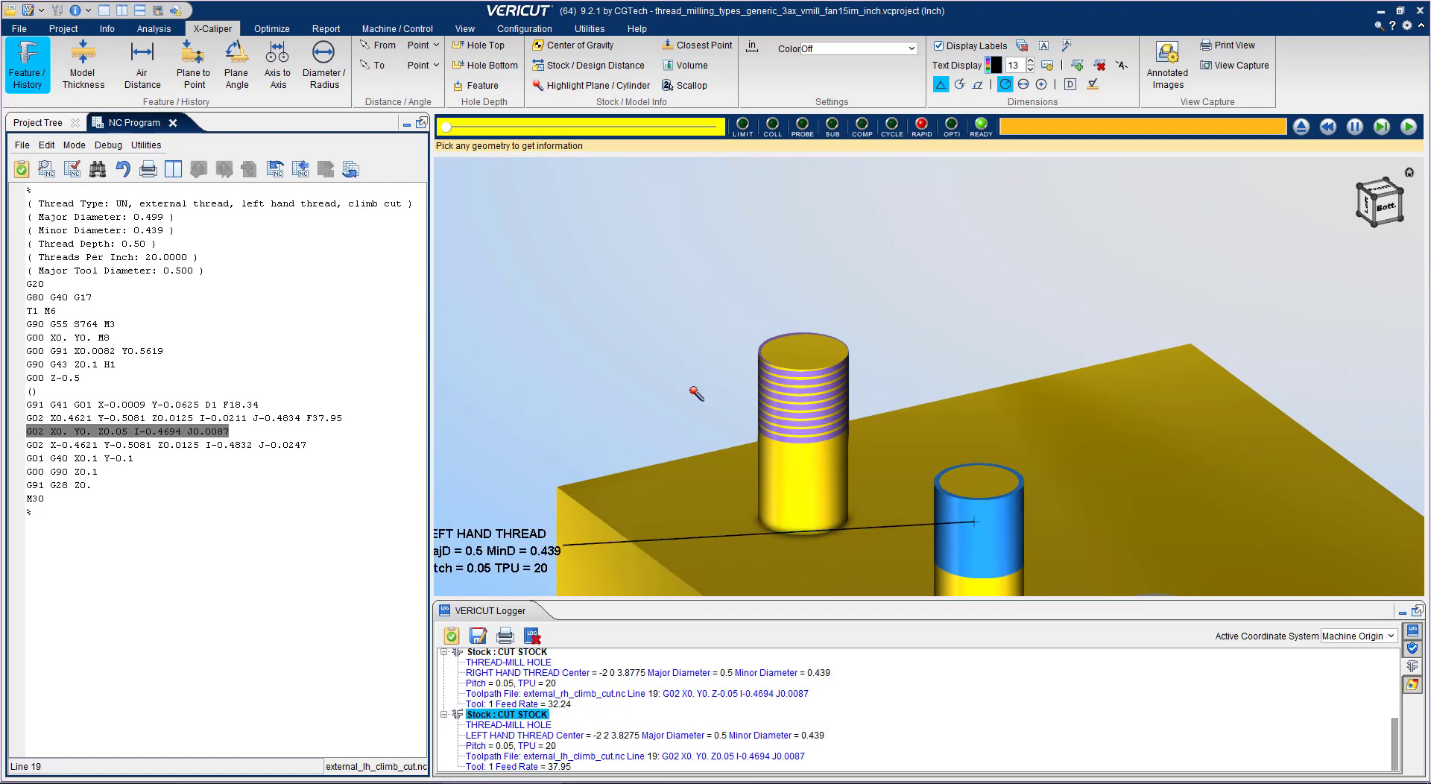
- Identify and label both the lowest thread groove and the crest between grooves on the rear post
scroll(697, 391, down, 2)
scroll(732, 379, up, 4)
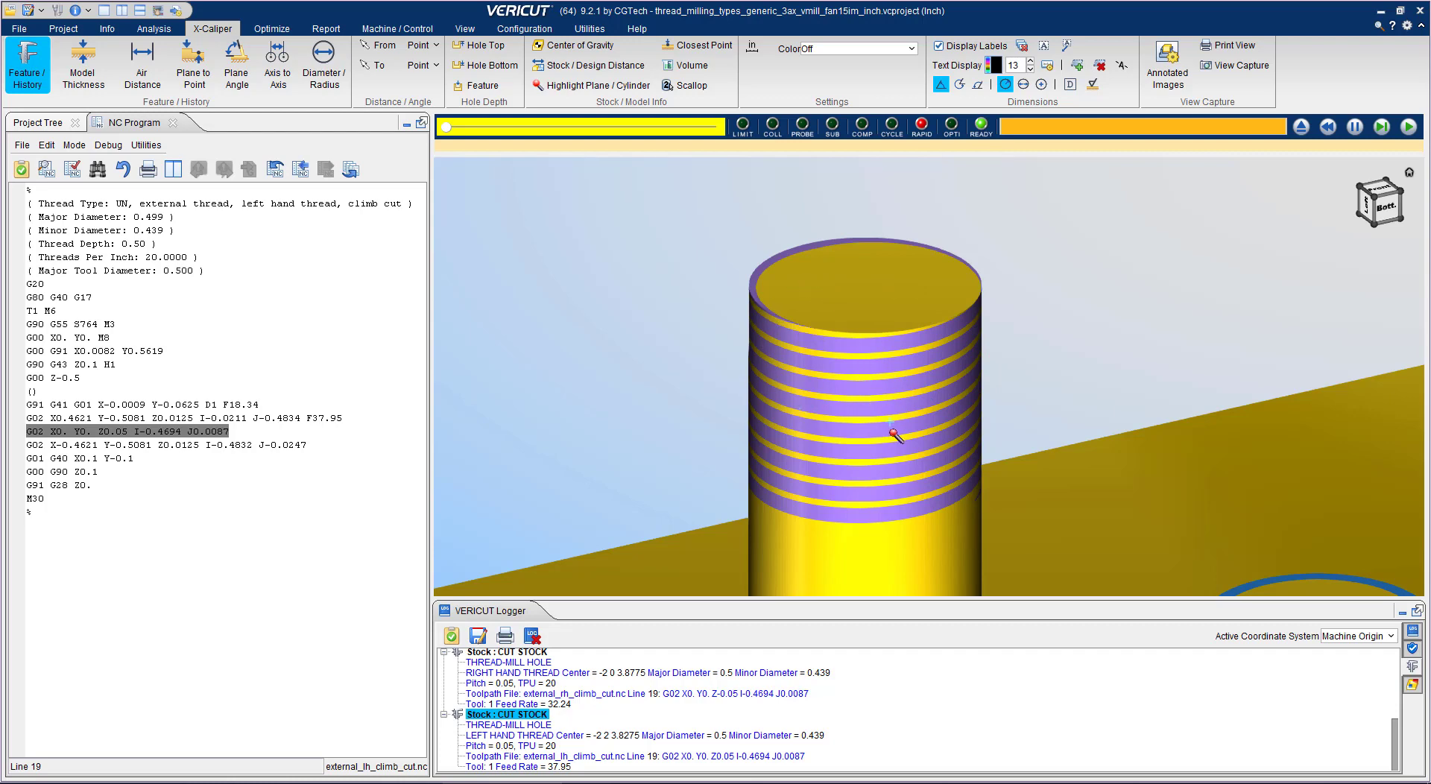
click(902, 513)
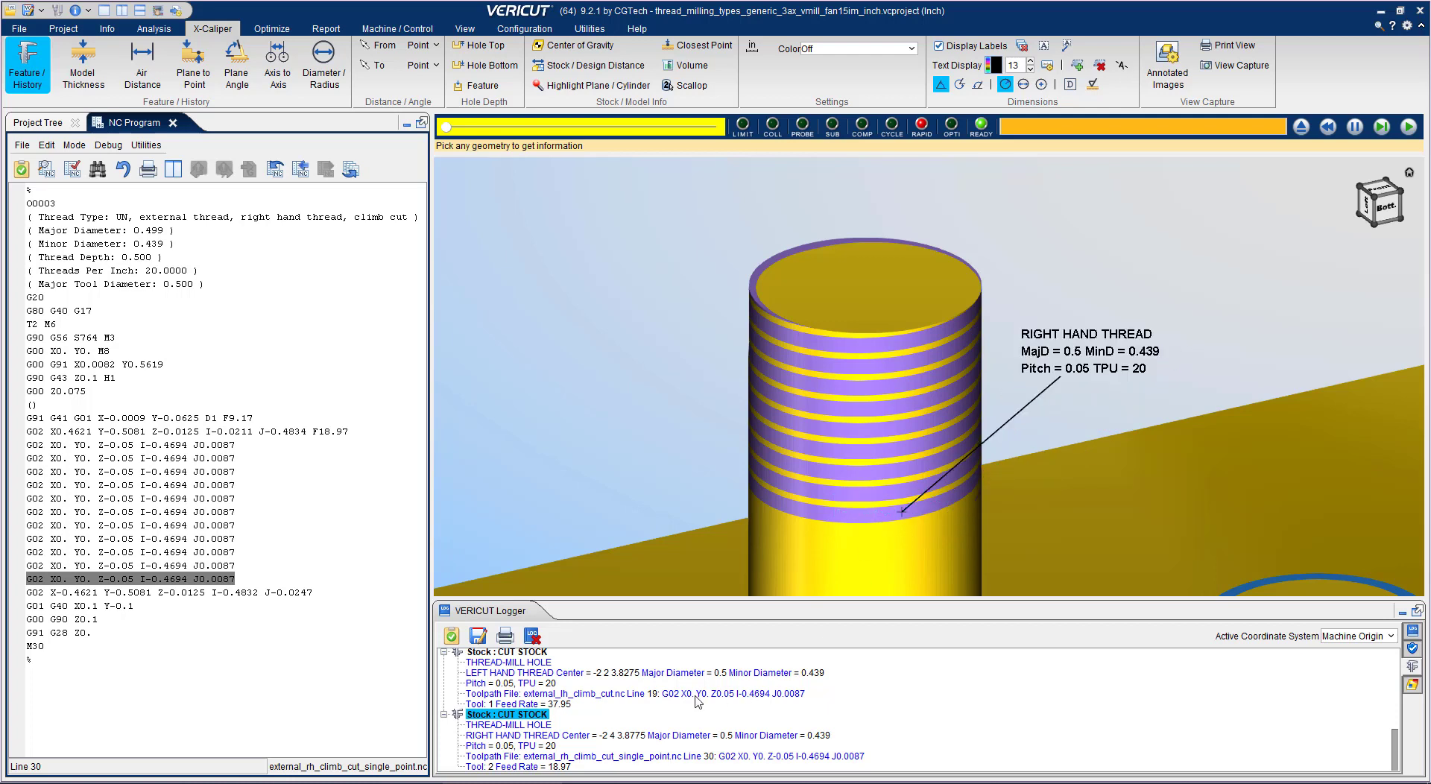
click(853, 506)
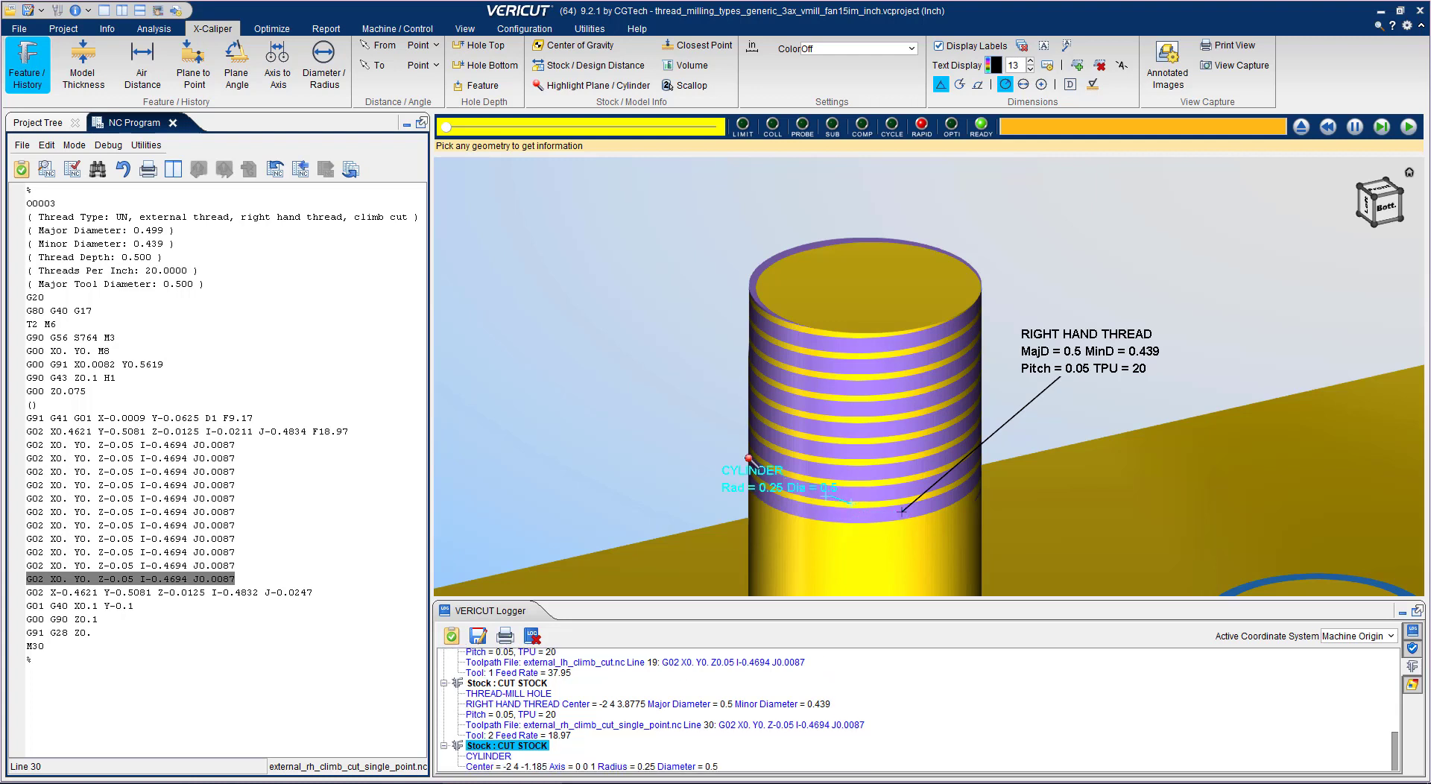
click(641, 396)
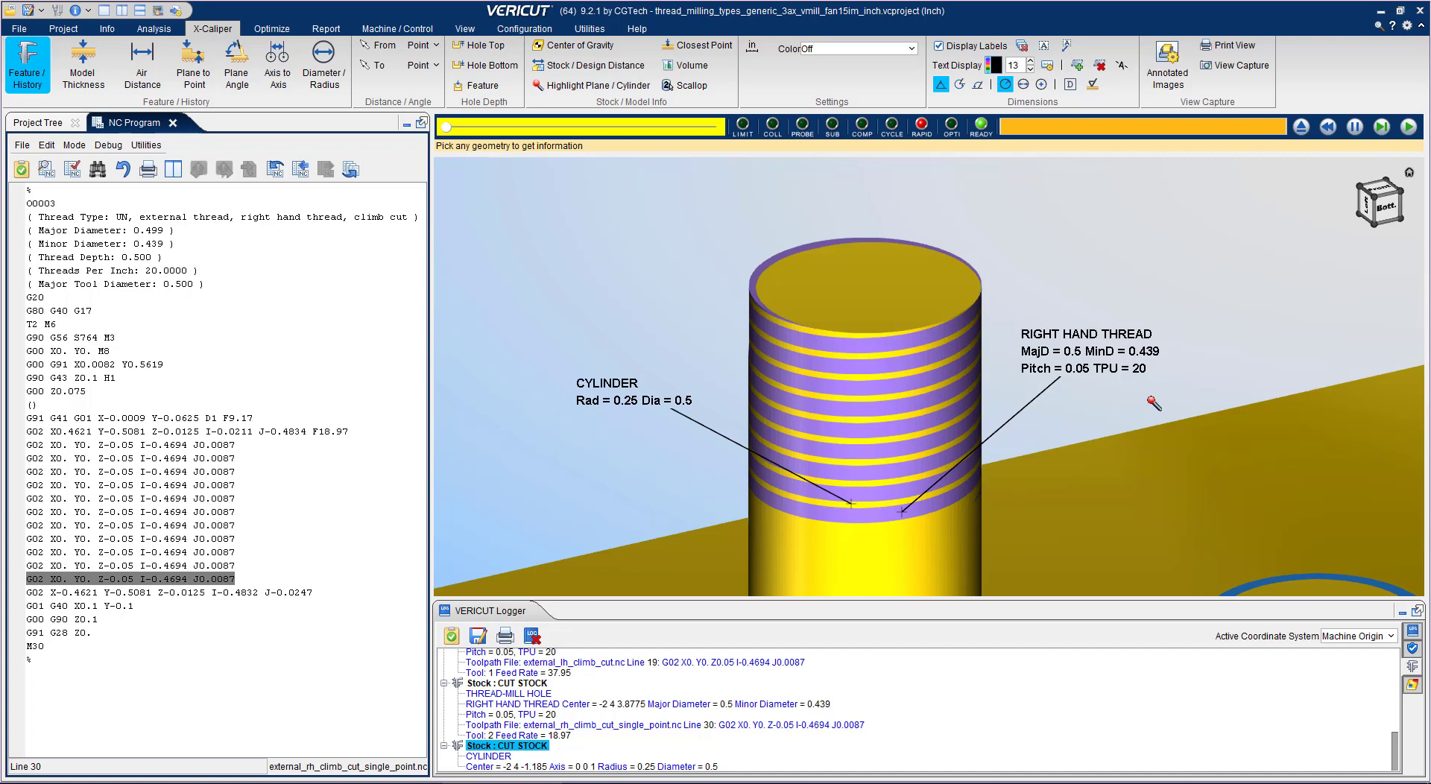
- Reset the simulated model to uncut stock and fit the whole part in the view
scroll(1154, 404, down, 4)
right_click(1159, 264)
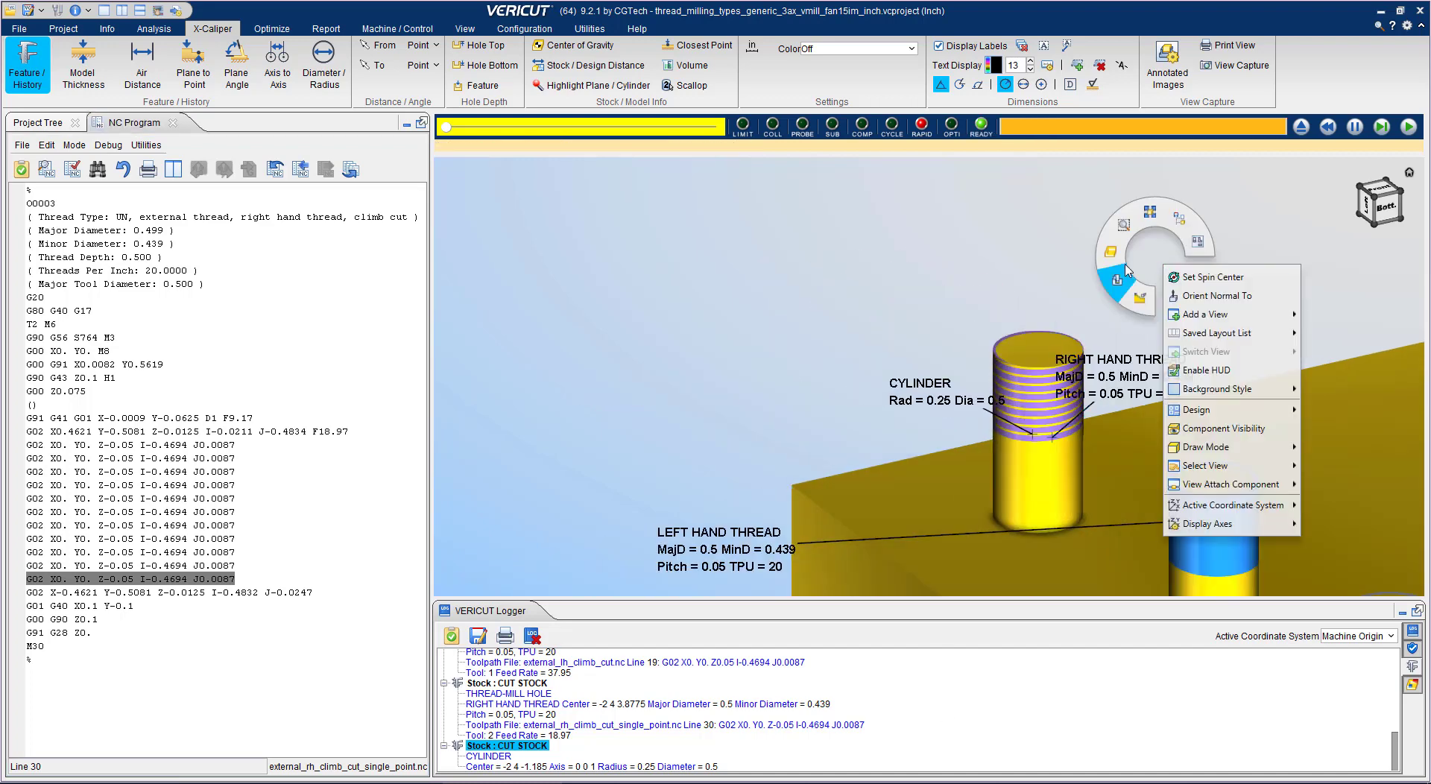
click(1152, 214)
click(1298, 127)
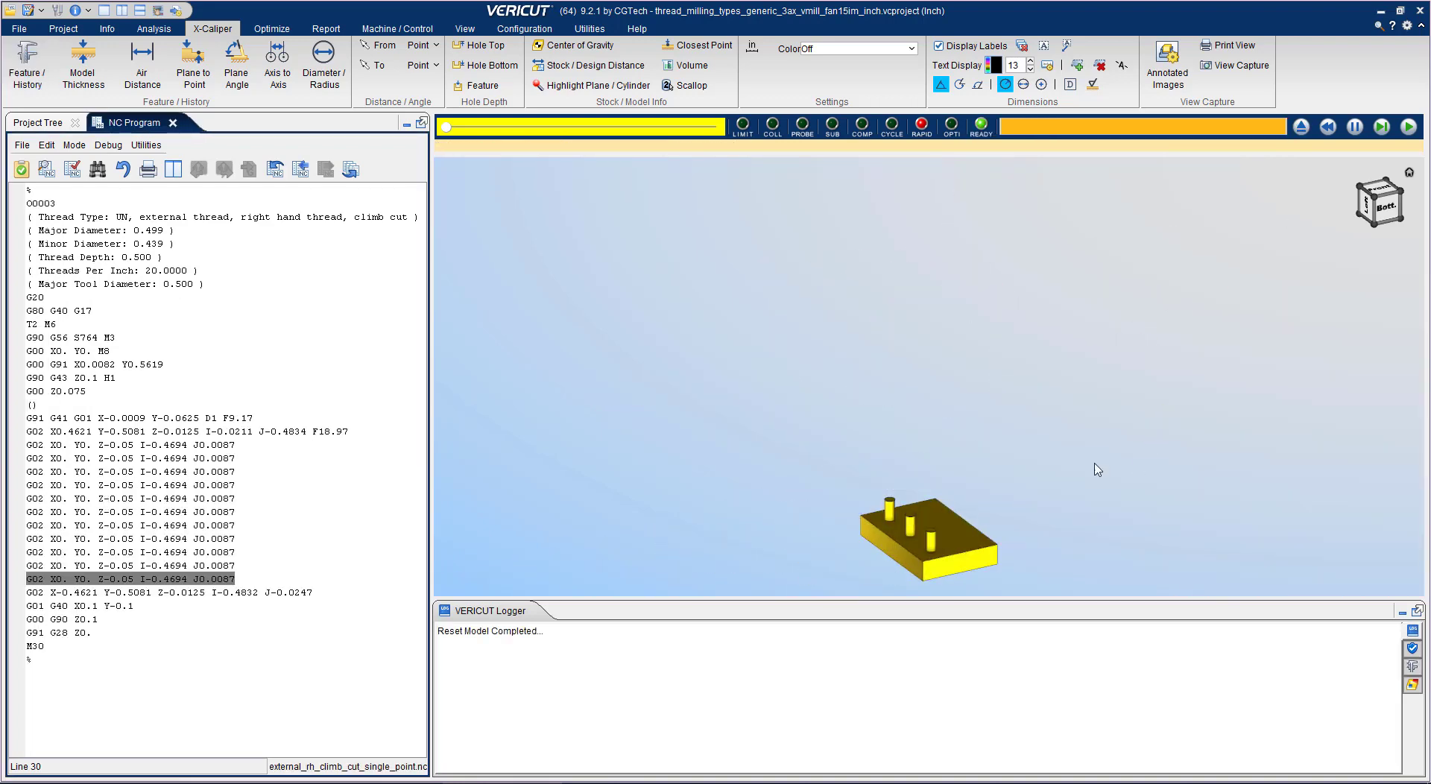
middle_drag(969, 523, 961, 359)
right_click(1111, 338)
click(1106, 293)
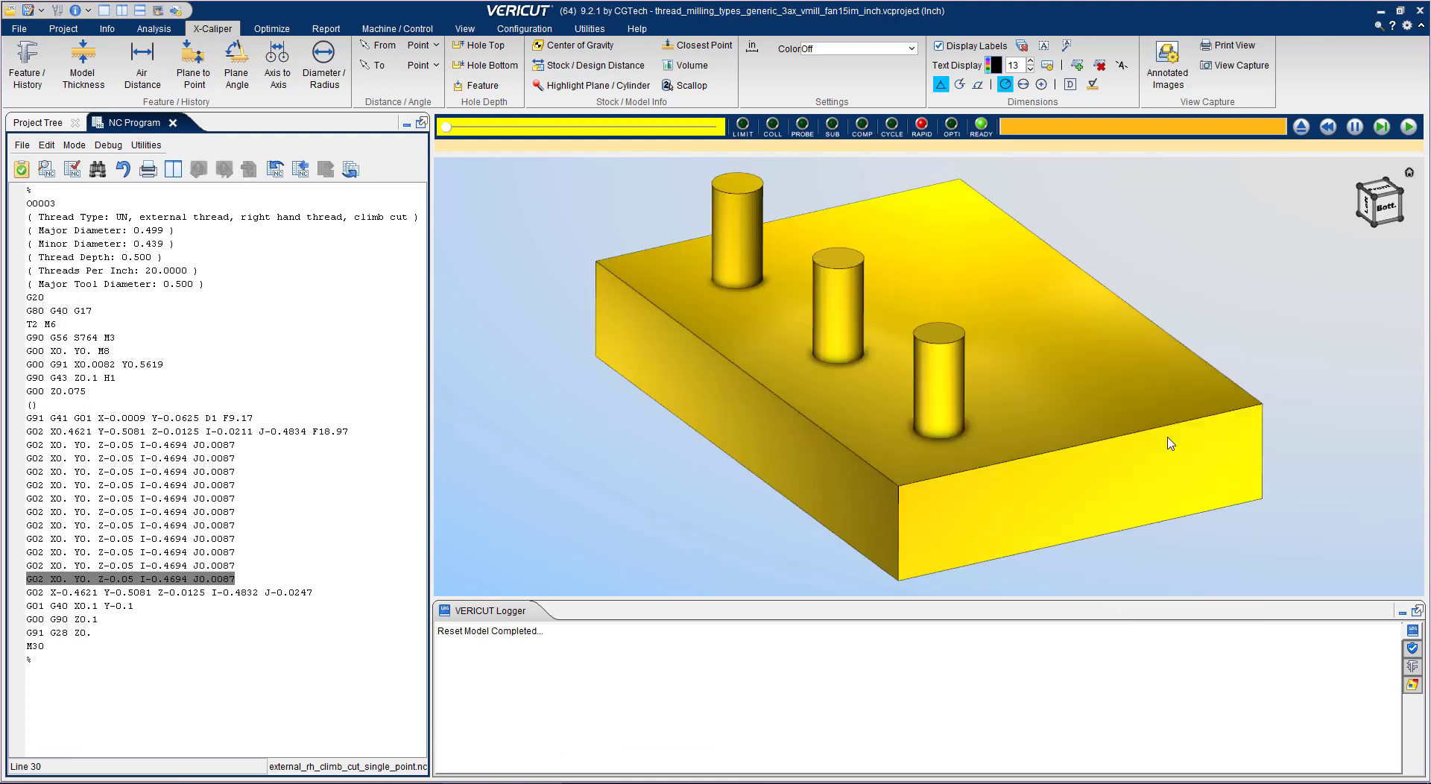
- Edit external_rh_climb_cut.nc, setting the Z value of the G02 X0. Y0. I-0.4694 J0.0087 line to -0.06
click(42, 125)
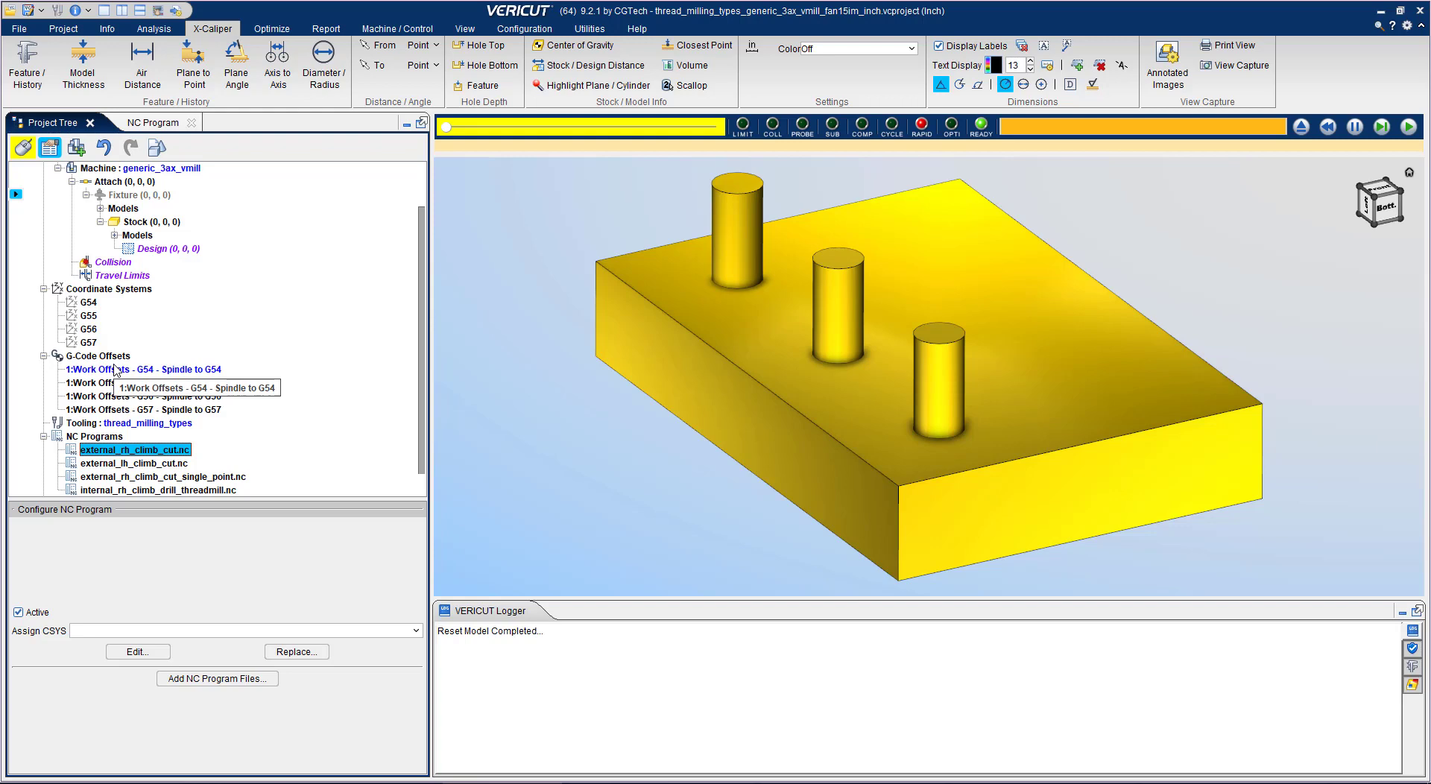
right_click(146, 451)
click(177, 511)
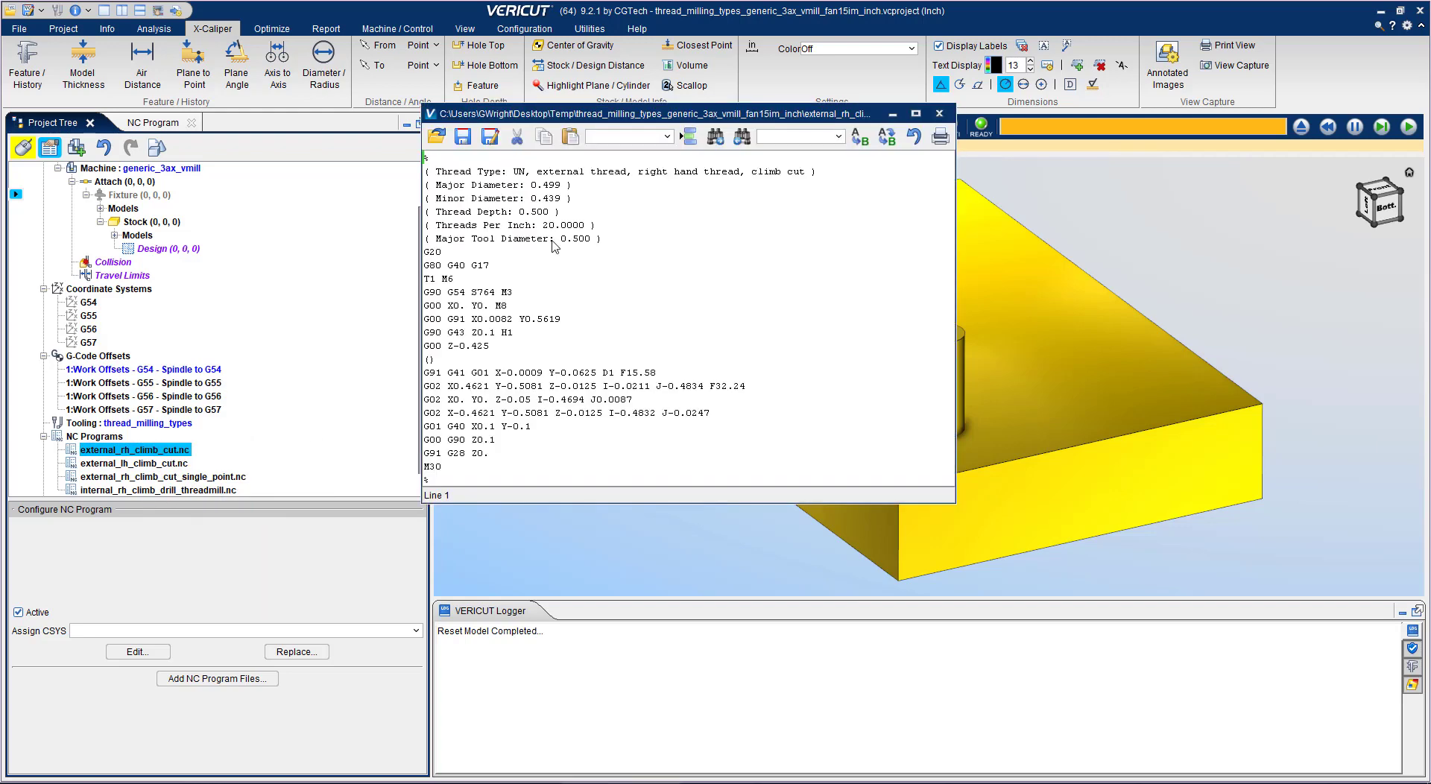
click(530, 401)
text(6)
key(Delete)
- Reset the model and rerun the simulation from the beginning after checking its start and stop conditions
click(1302, 128)
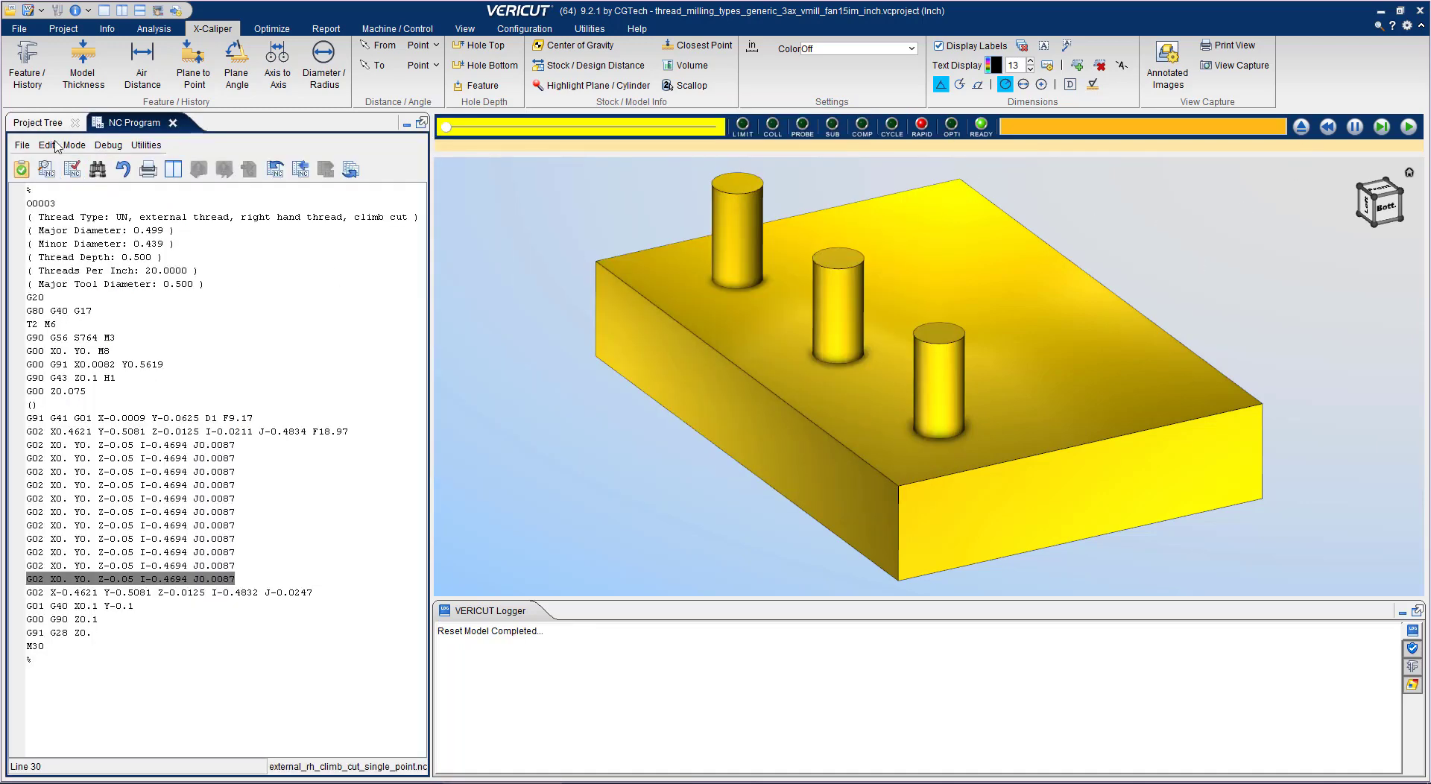
right_click(1408, 126)
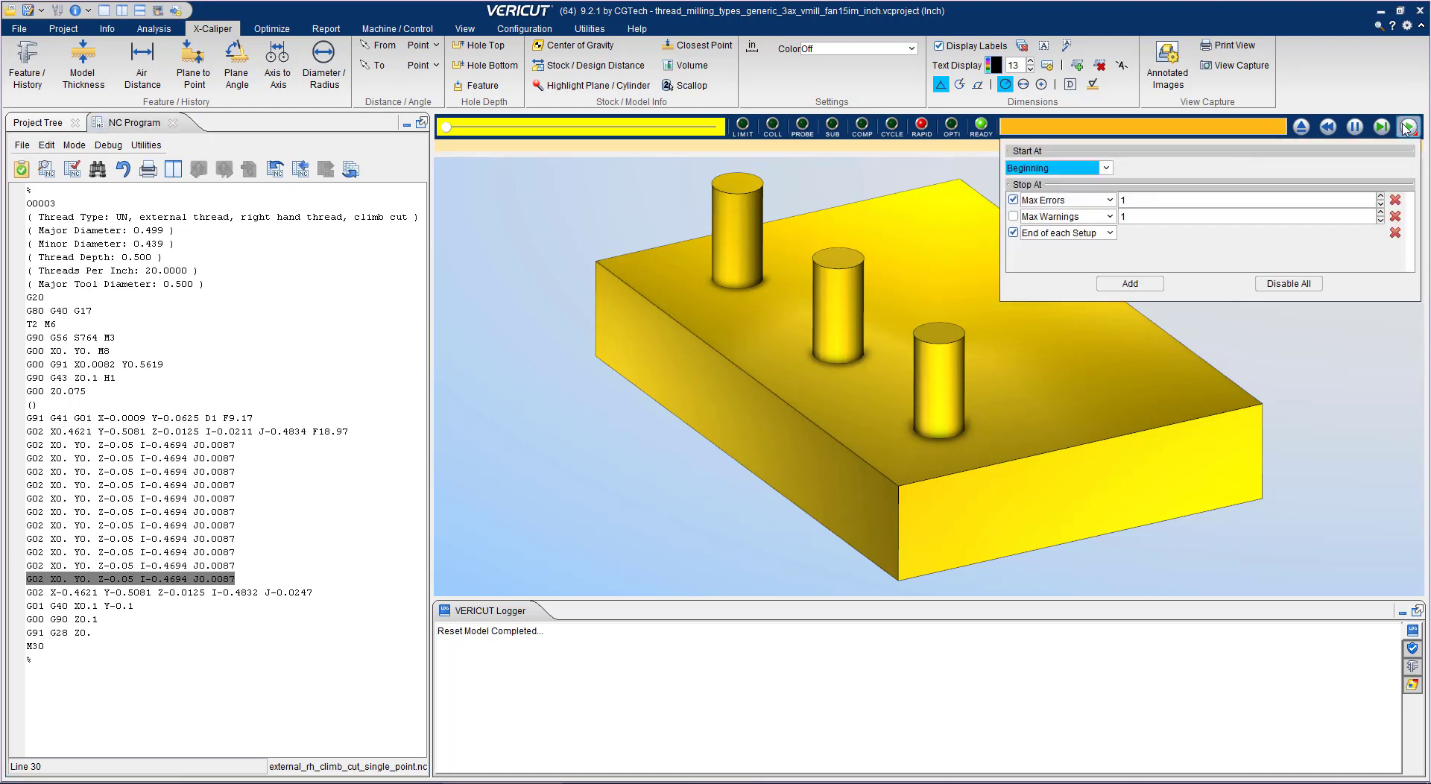
click(1408, 127)
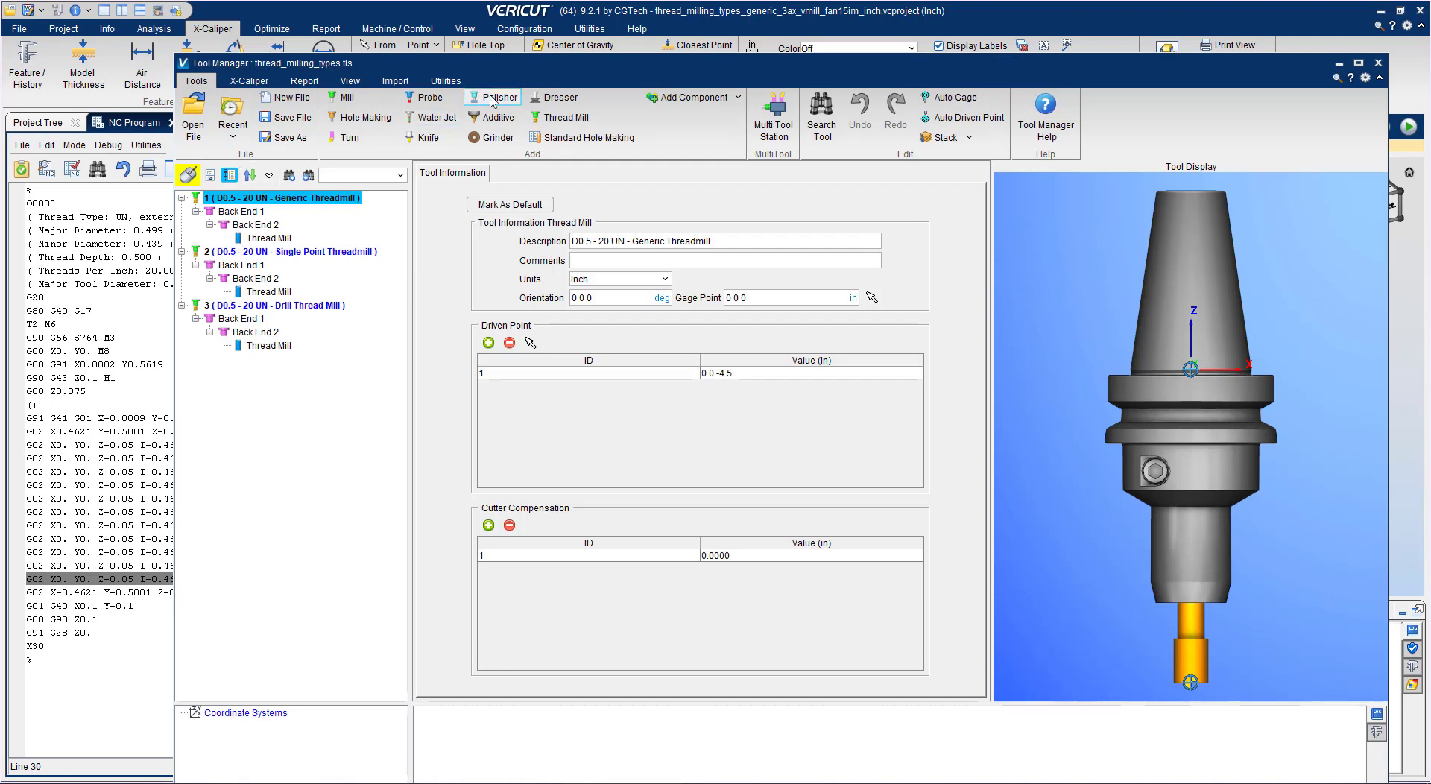
- Add a new thread mill in the Tool Manager, preview it as a Drill Thread Mill, and set it to Single Point Thread Mill
click(561, 117)
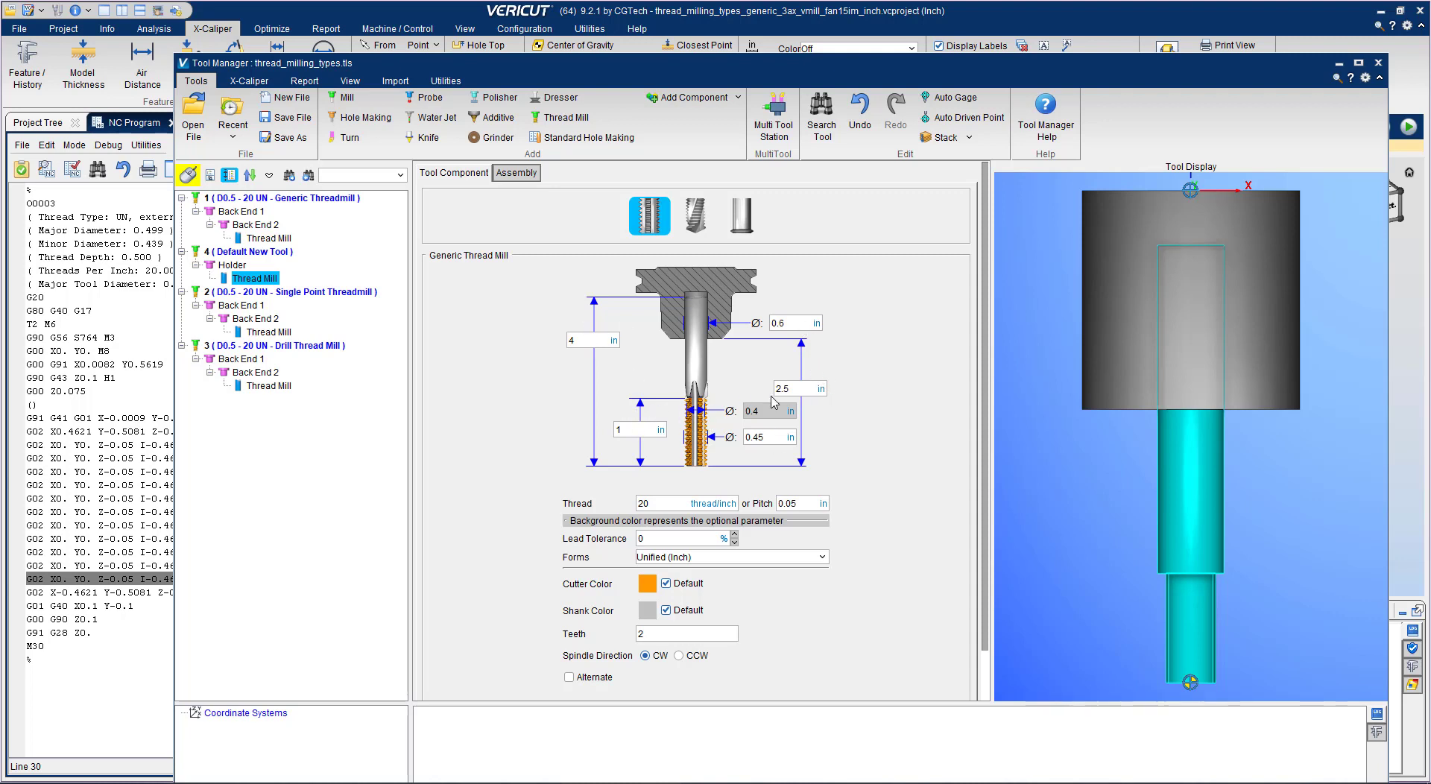
click(702, 228)
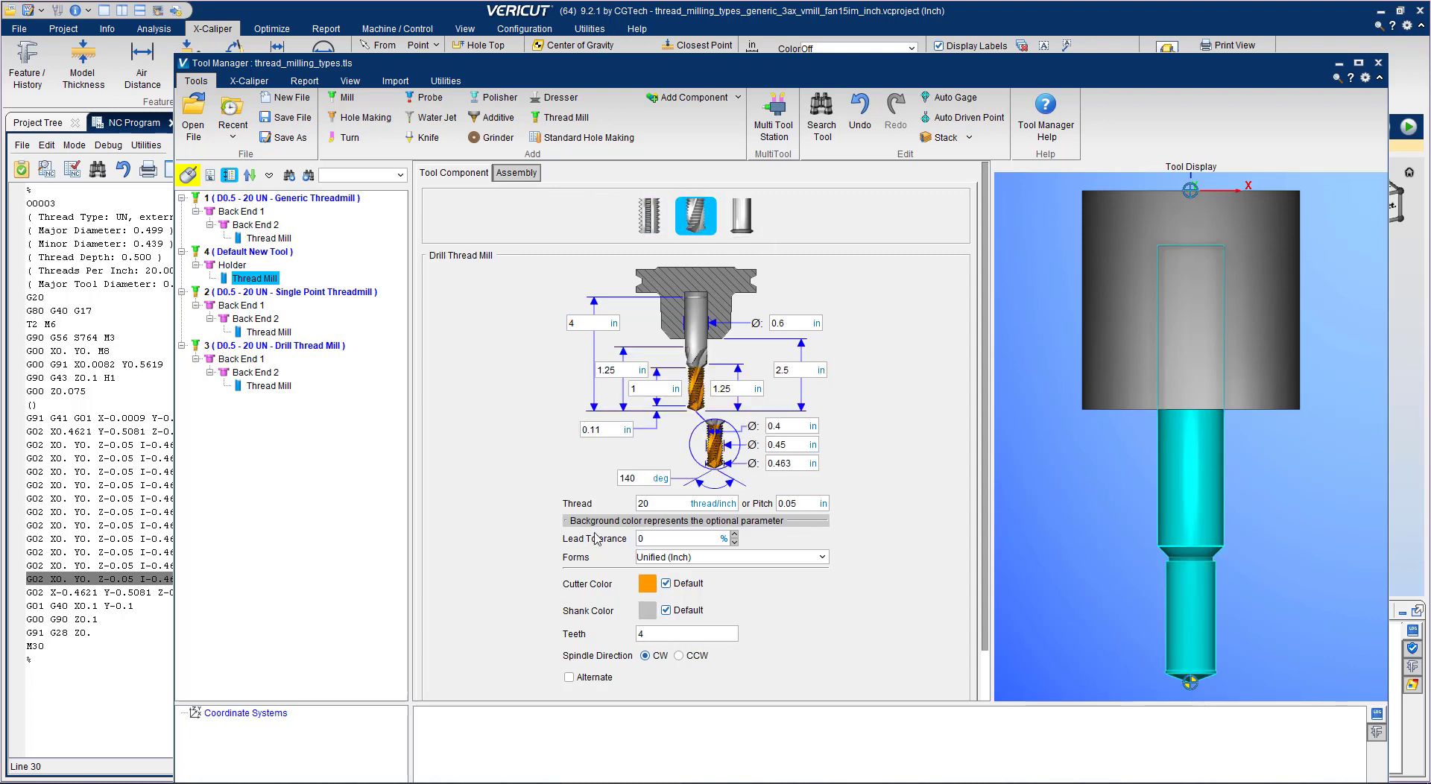
scroll(1245, 508, up, 2)
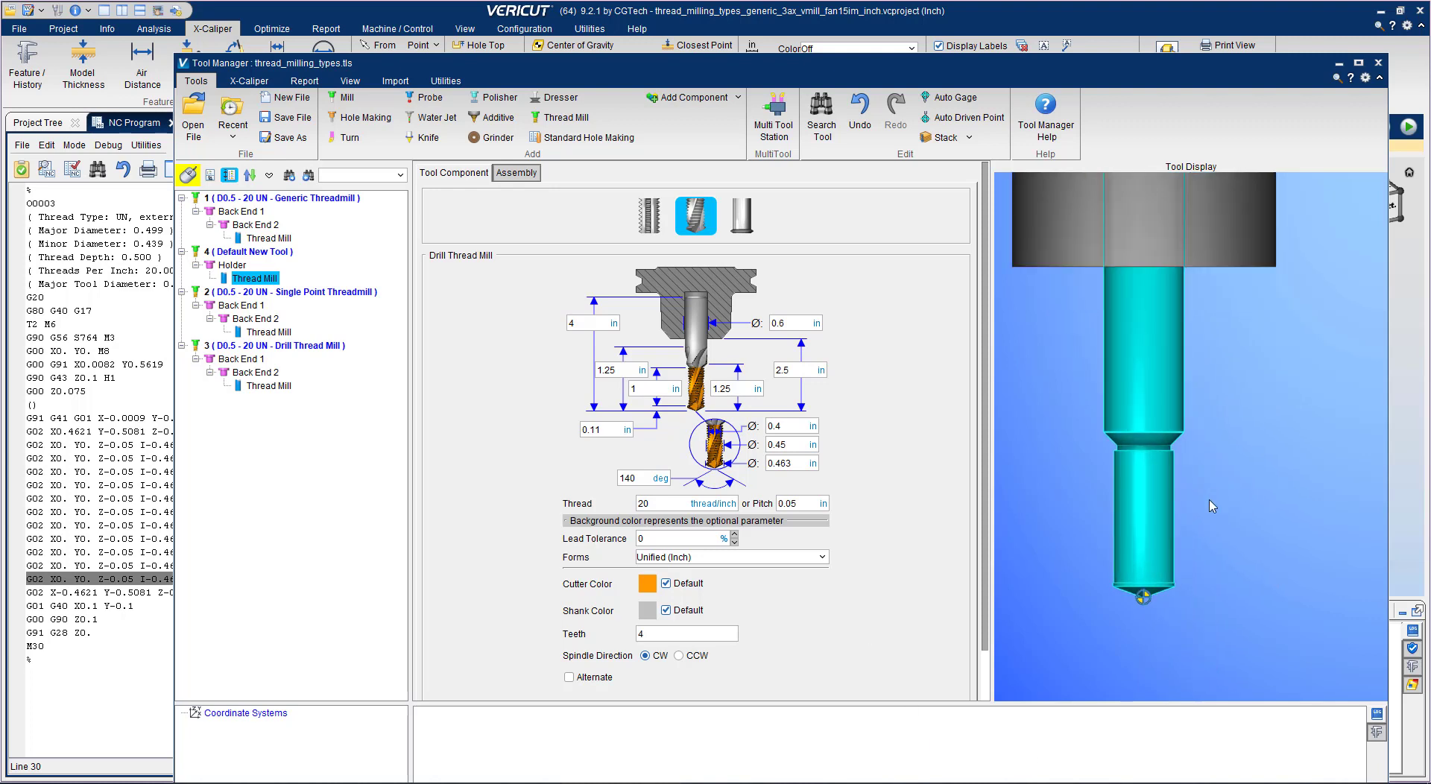
scroll(1212, 507, up, 3)
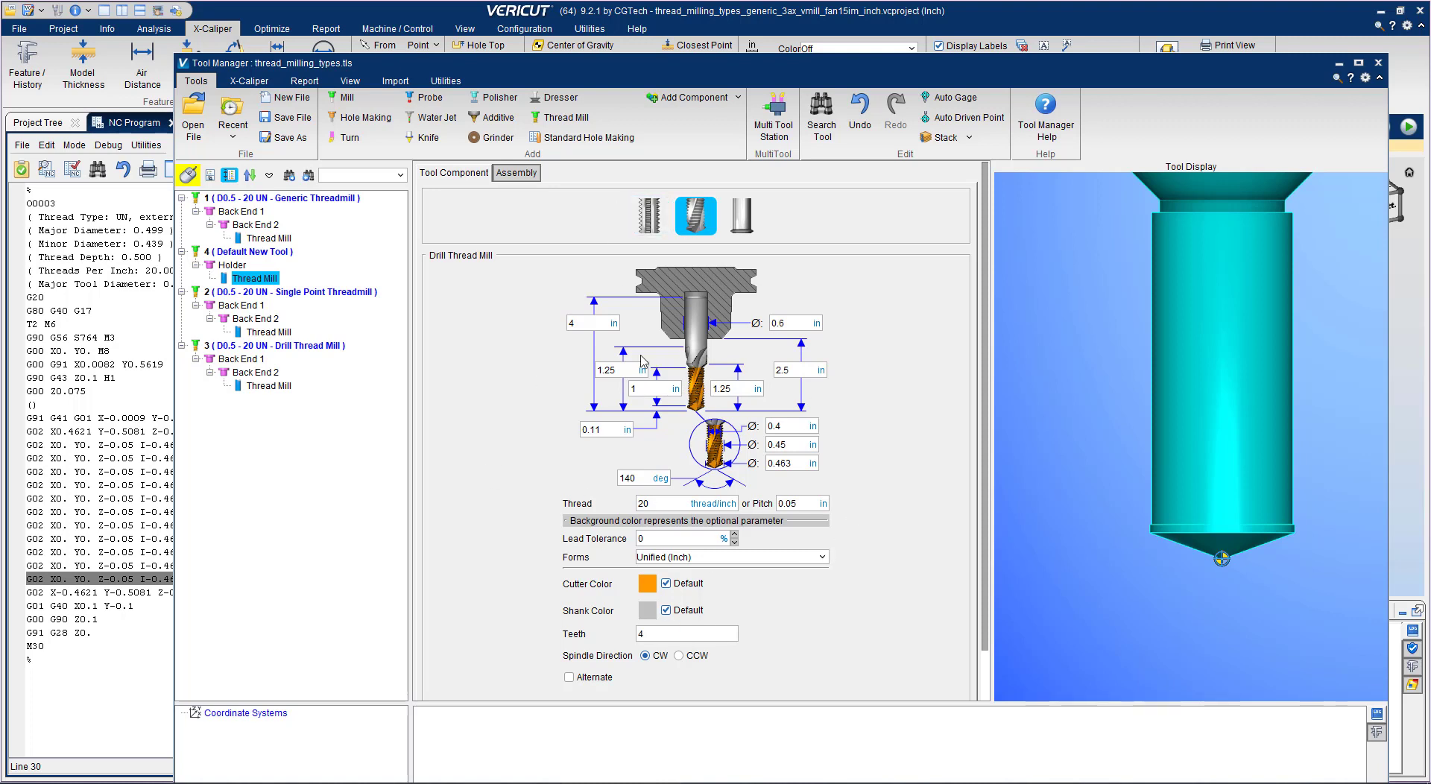
click(740, 220)
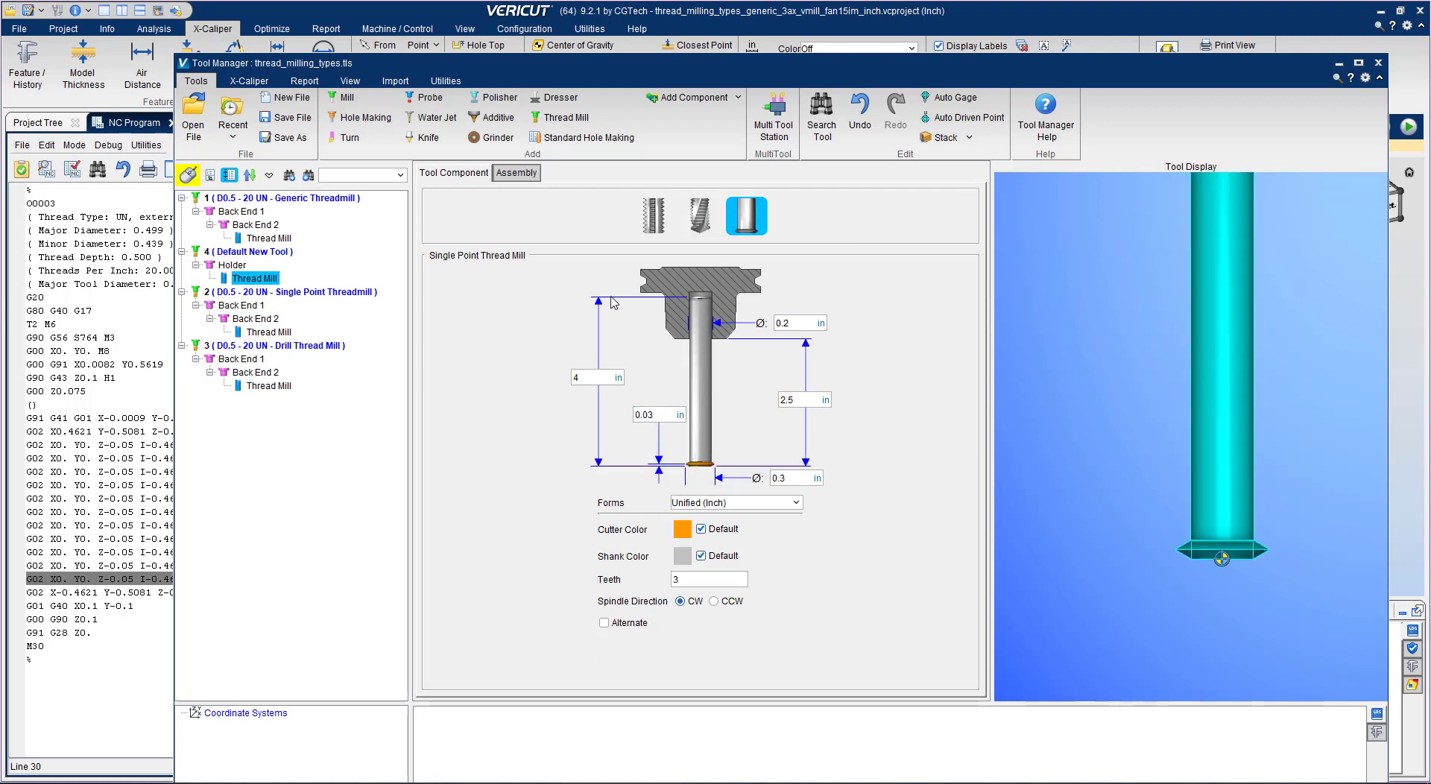